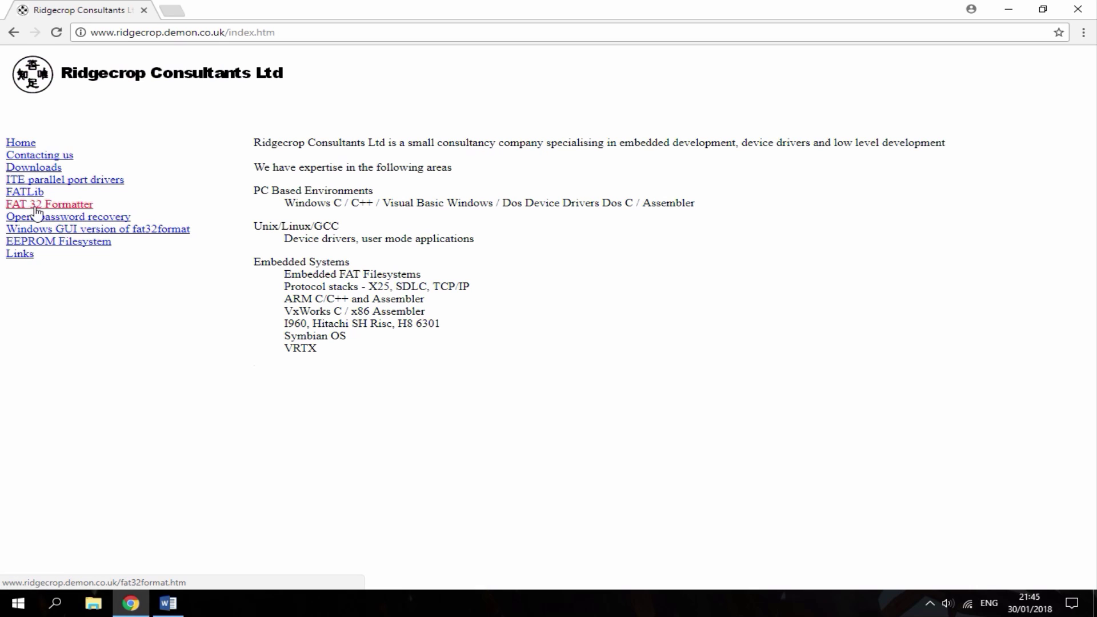
Step: Download guiformat-x64.exe from the Notes section of Ridgecrop's FAT32 Formatter GUI page
click(69, 212)
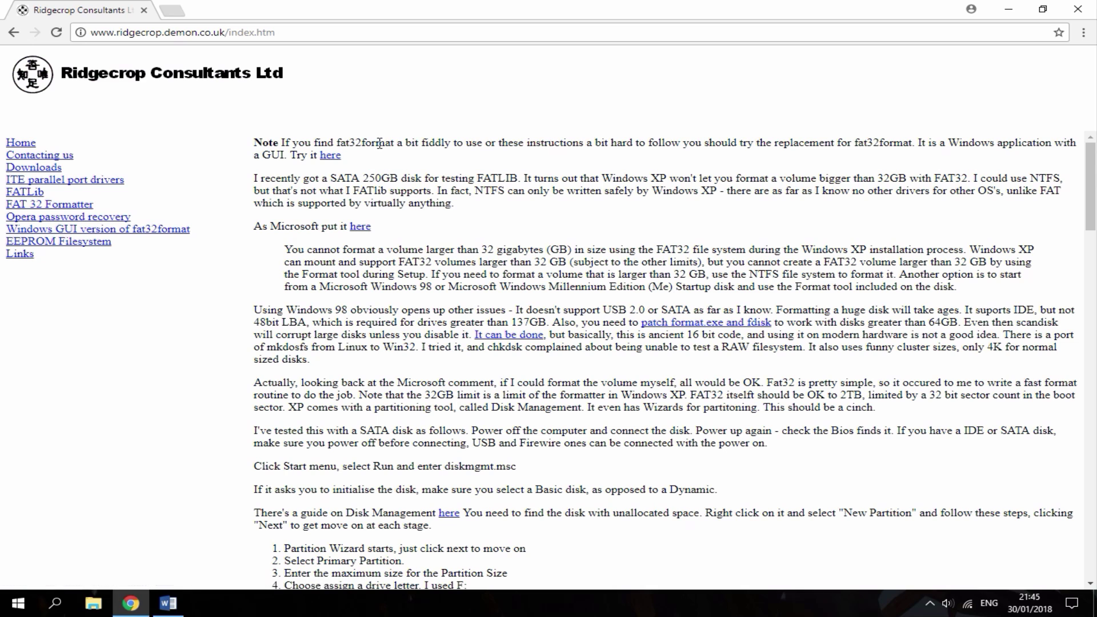
click(331, 156)
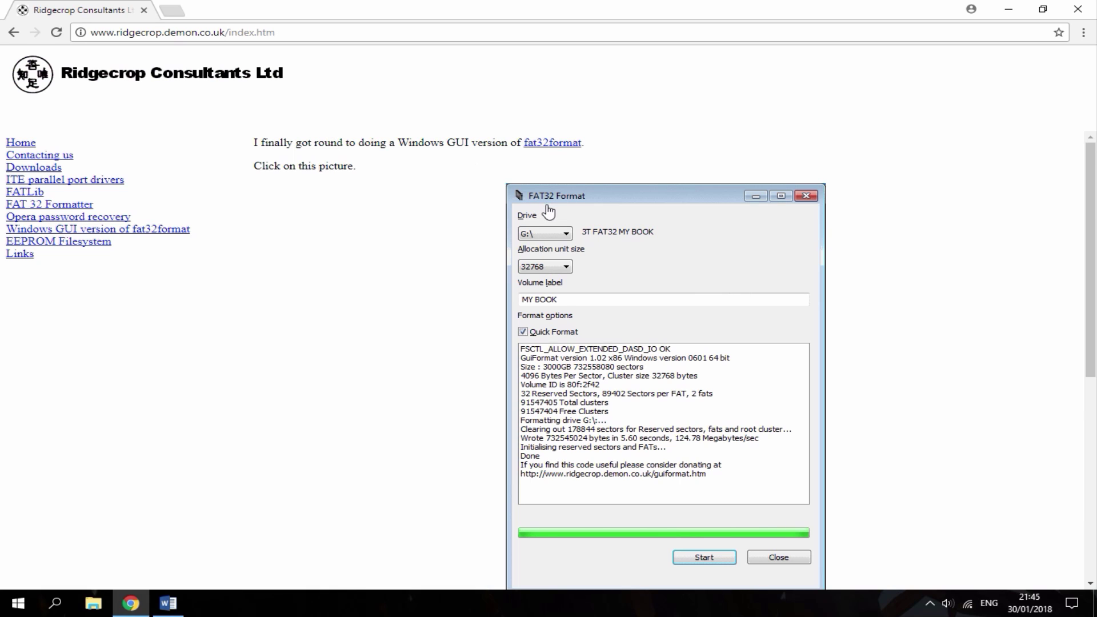
scroll(550, 211, down, 1)
scroll(631, 205, up, 1)
scroll(463, 213, down, 3)
scroll(464, 213, down, 2)
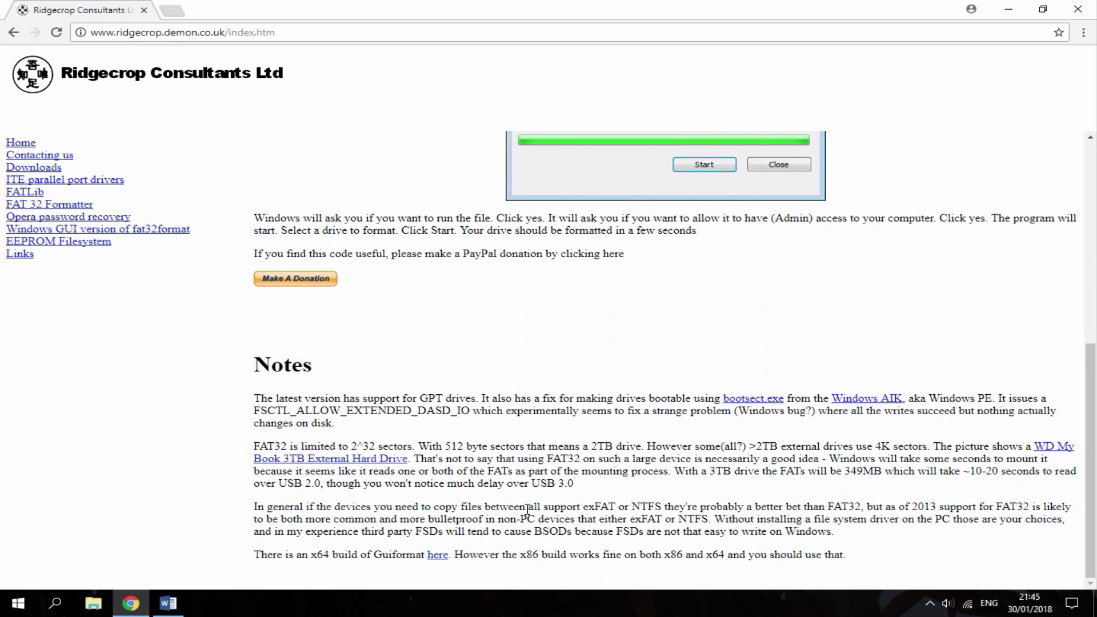
click(338, 558)
Step: Launch the downloaded guiformat-x64.exe and approve its administrator prompt
click(436, 557)
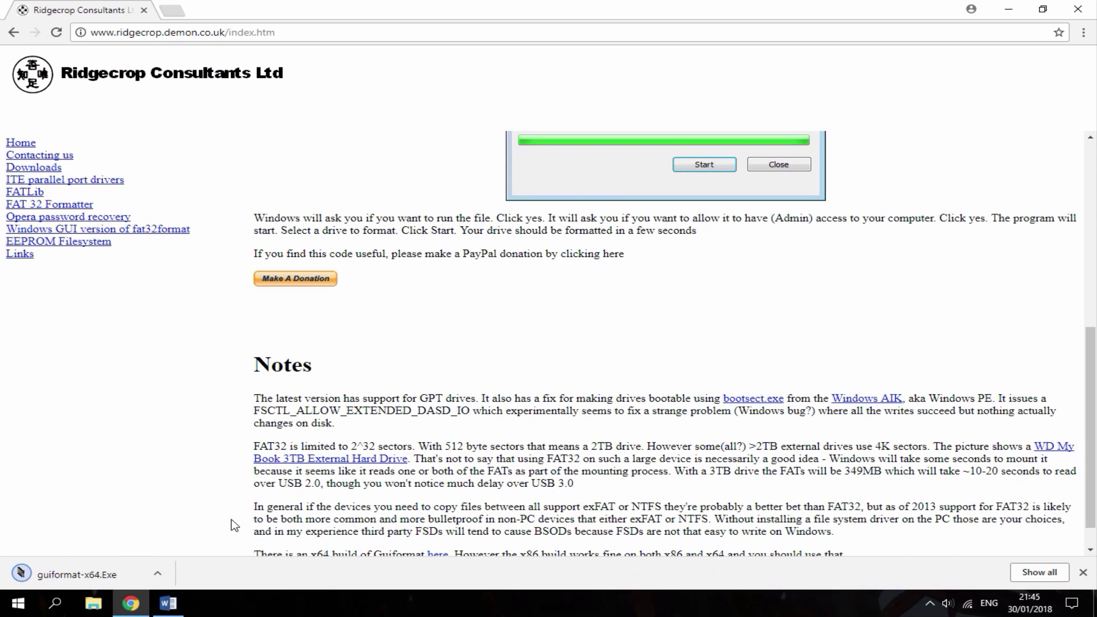
click(72, 573)
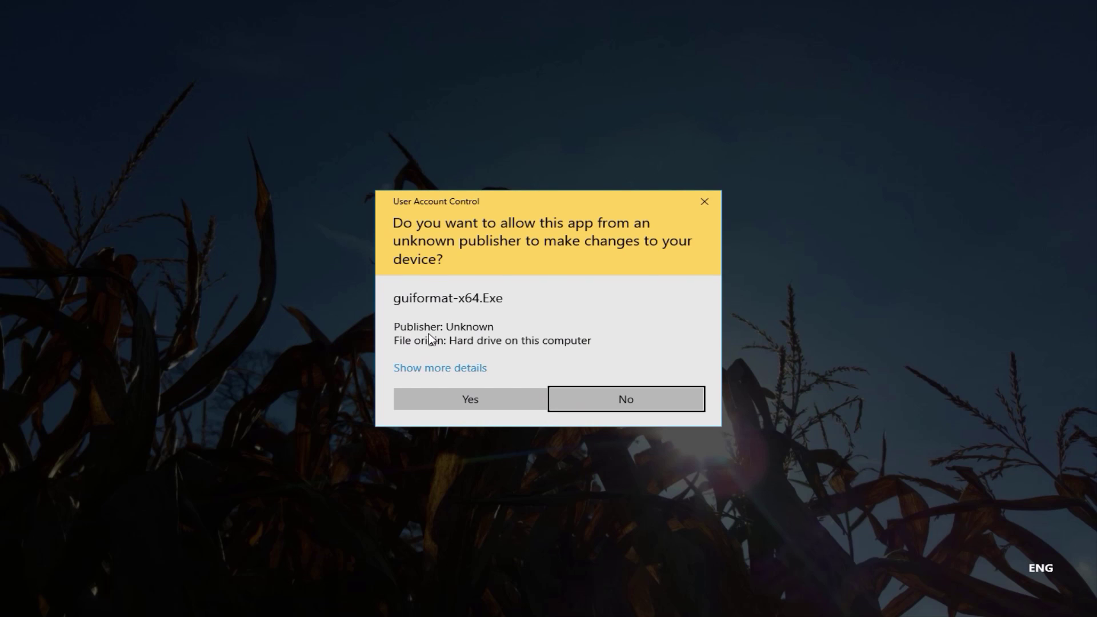
click(472, 402)
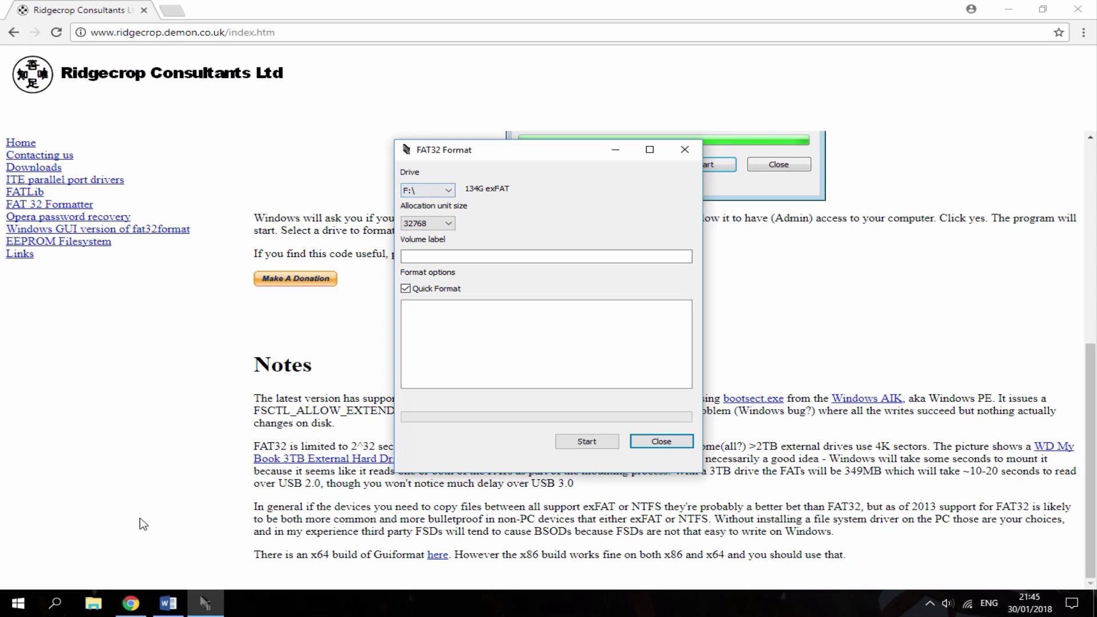
Step: Confirm in This PC that USB Drive (F:) is the 124 GB drive
click(93, 604)
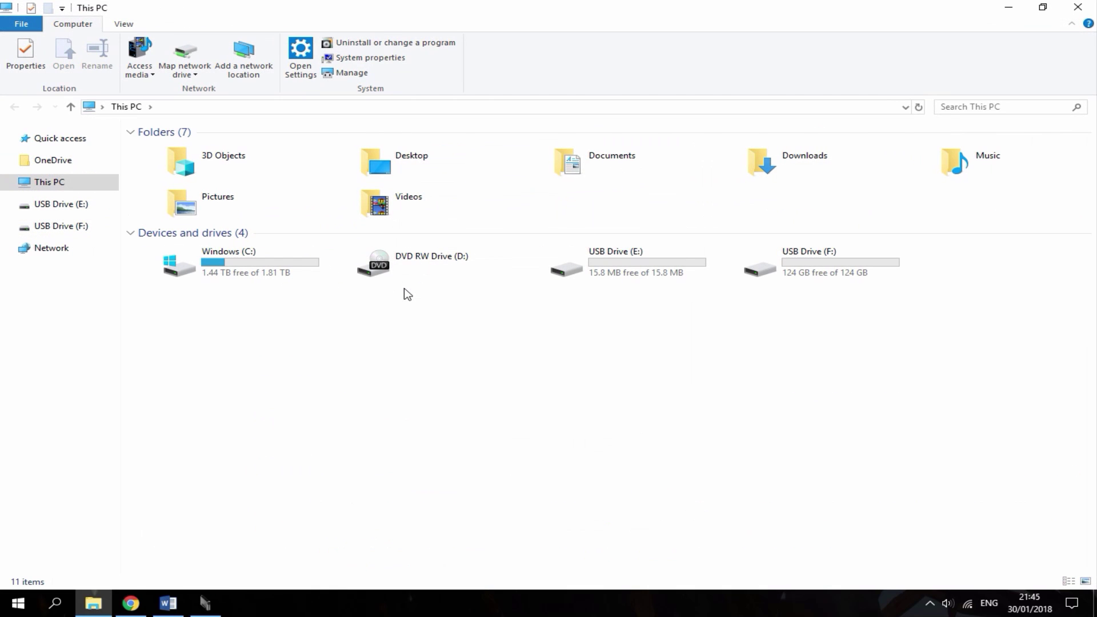
click(793, 265)
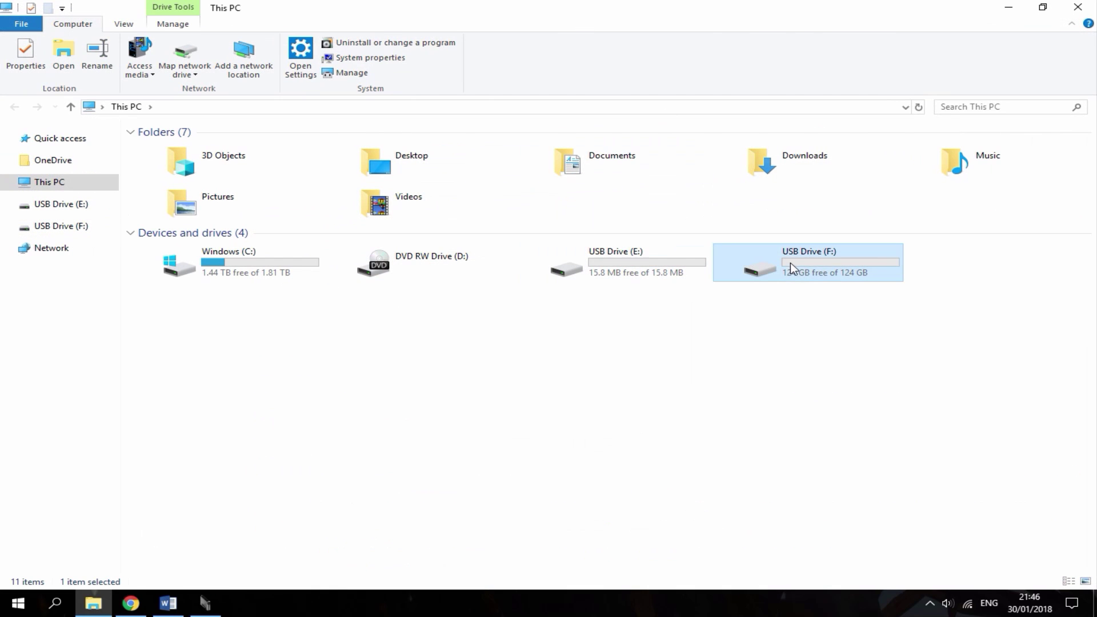
mouse_move(816, 271)
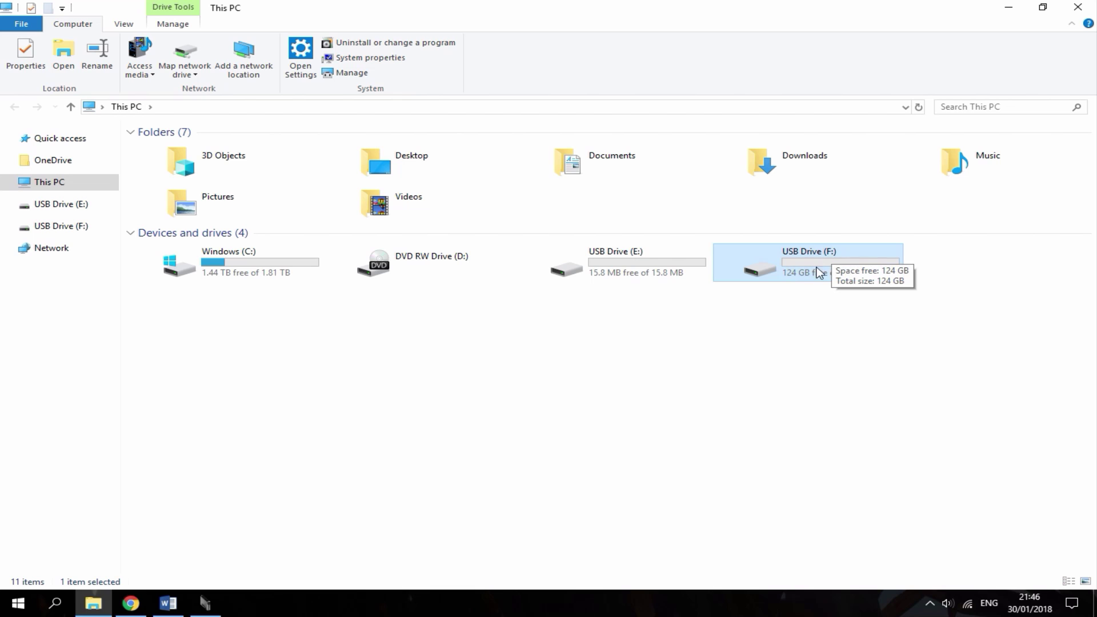
key(alt+F4)
Step: Quick-format F:\ with 32768 allocation units and a blank label, confirming the data erase
click(441, 190)
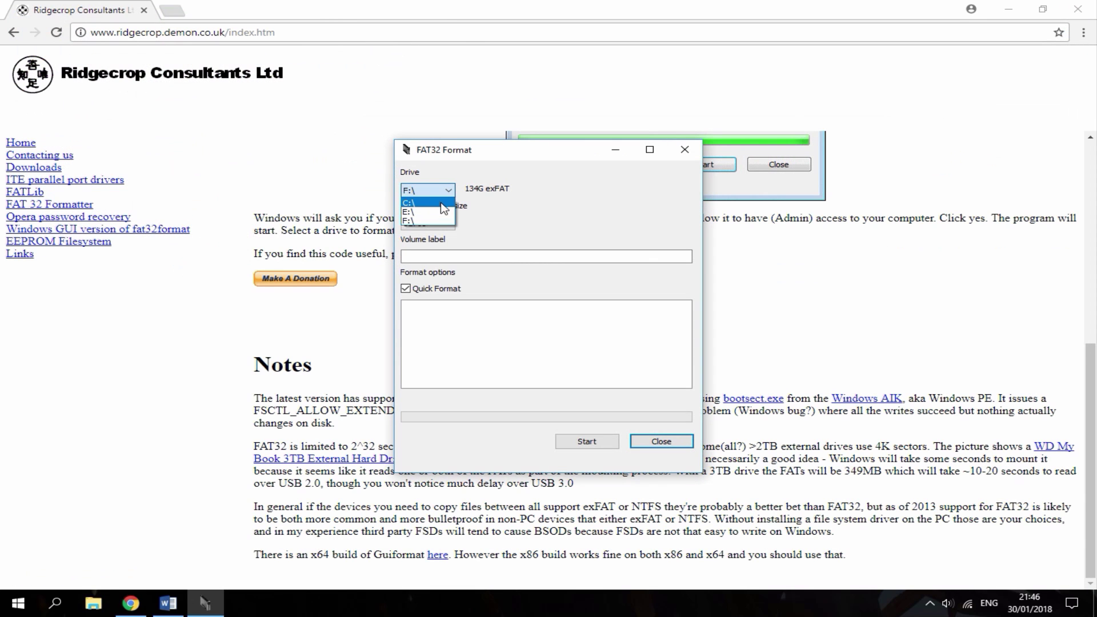
click(444, 220)
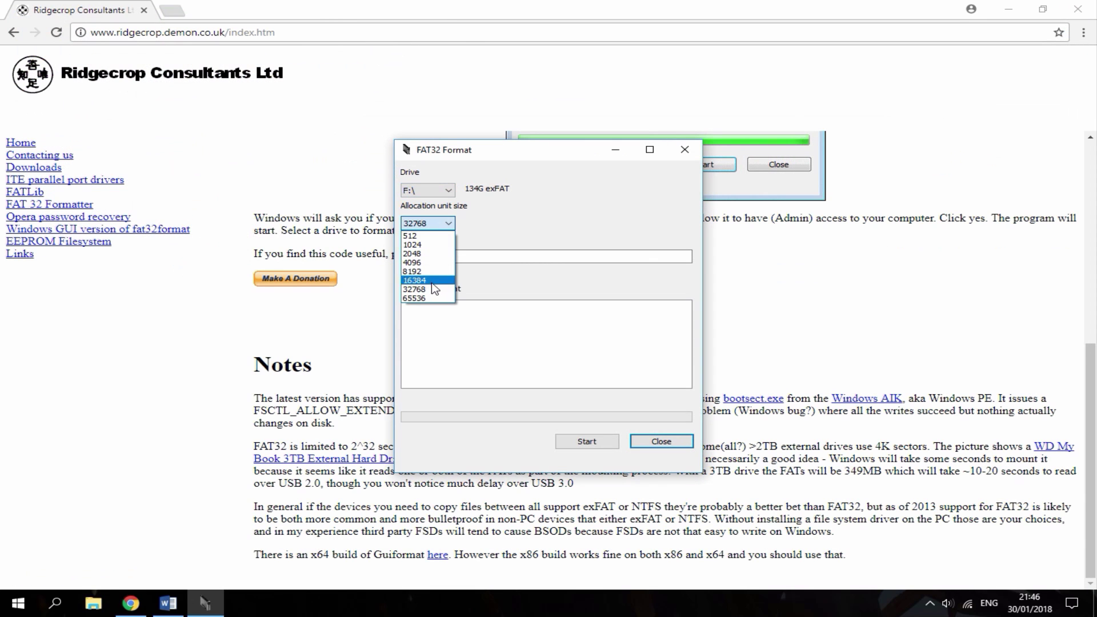
click(432, 289)
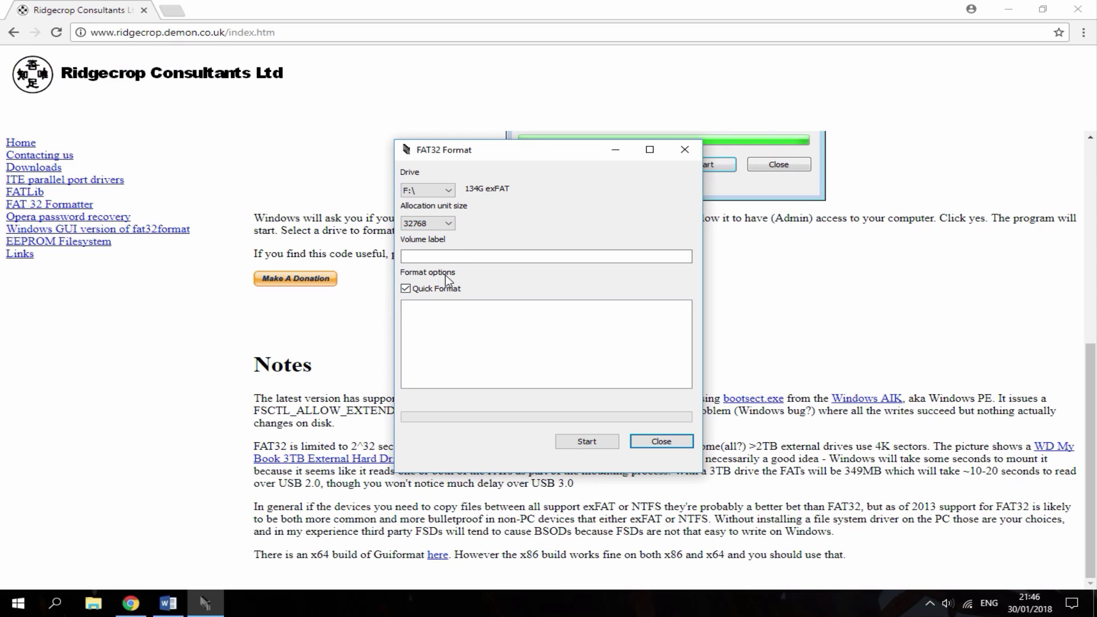
click(434, 253)
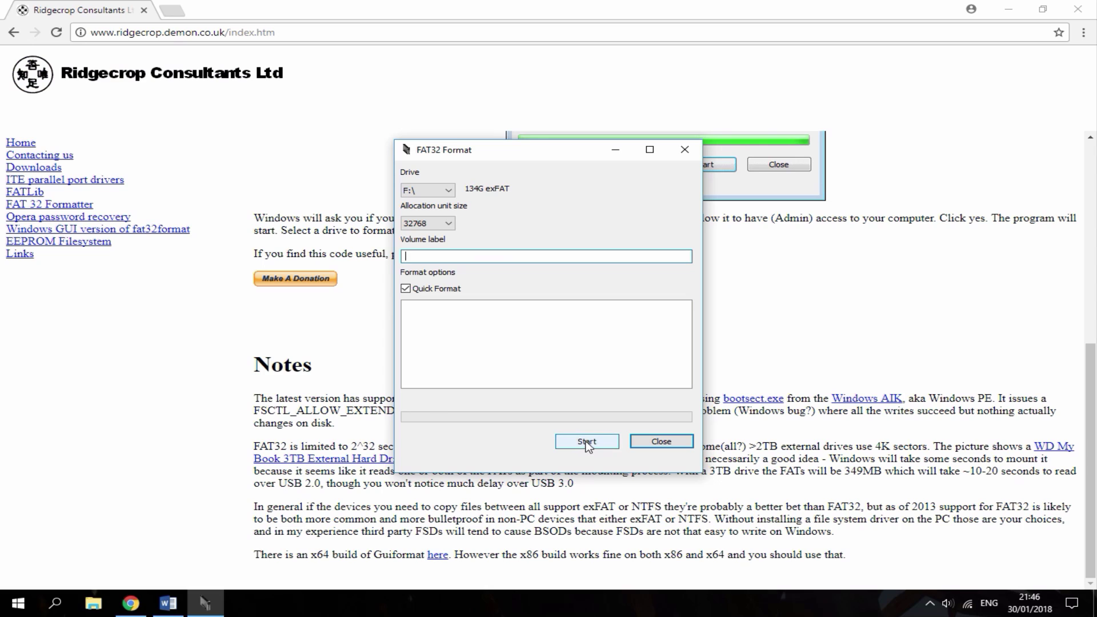
click(587, 443)
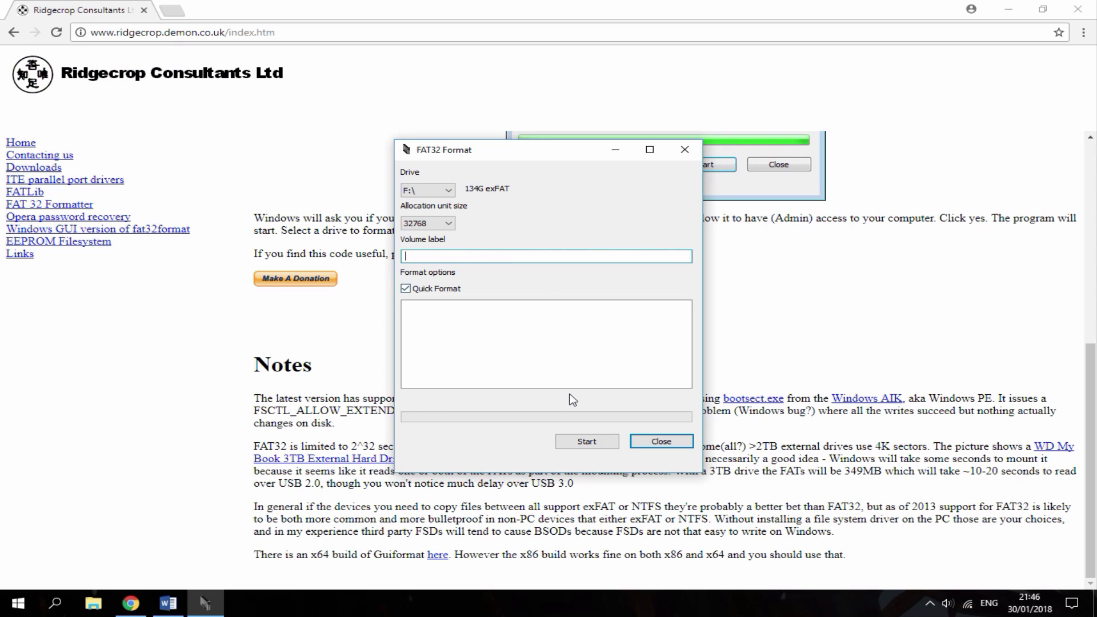
click(581, 446)
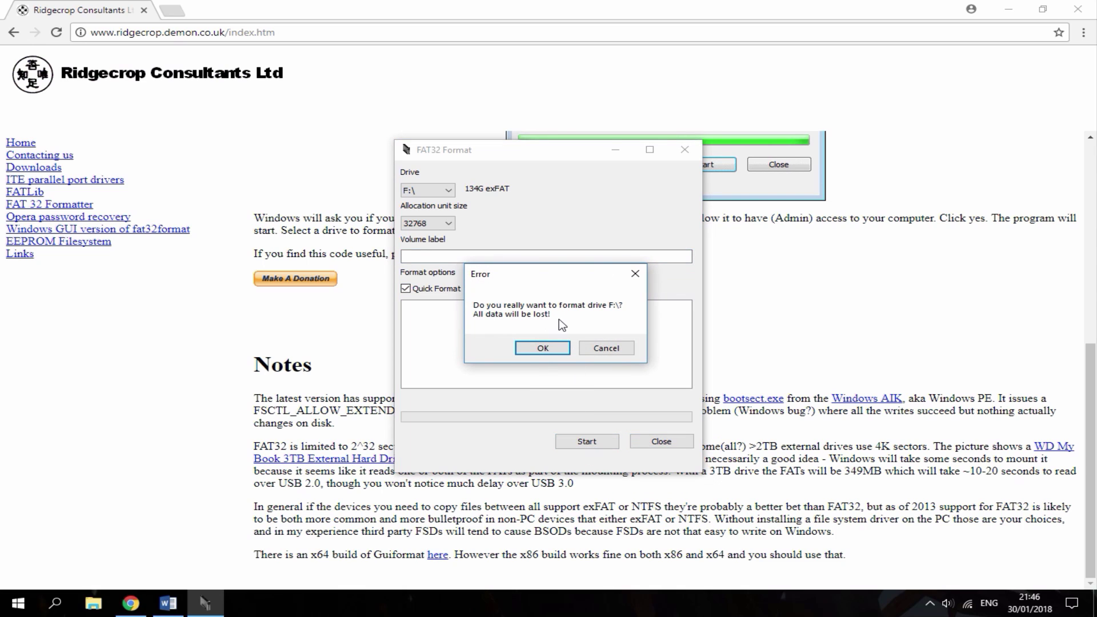
click(543, 349)
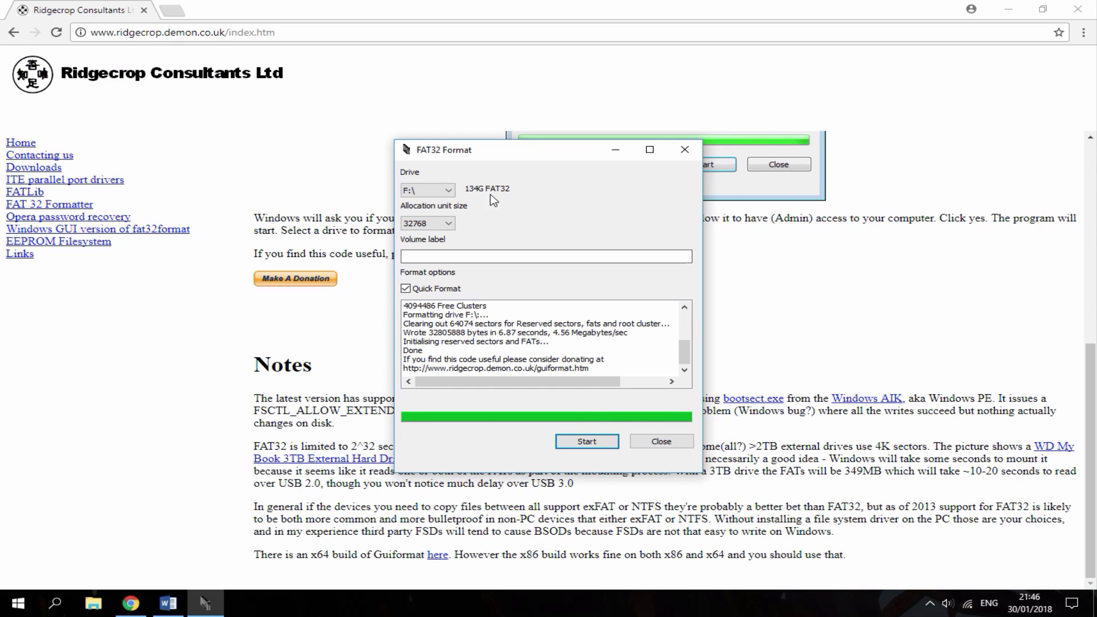
Step: Check USB Drive (F:) Properties shows FAT32 with 124 GB free, then close it
click(192, 557)
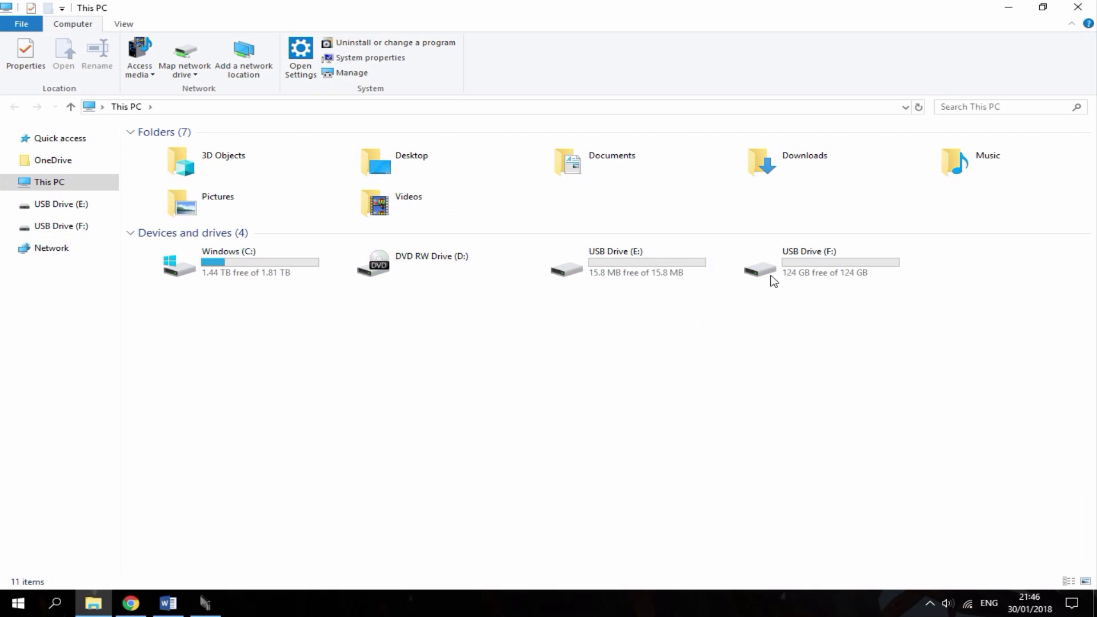
right_click(786, 259)
click(839, 578)
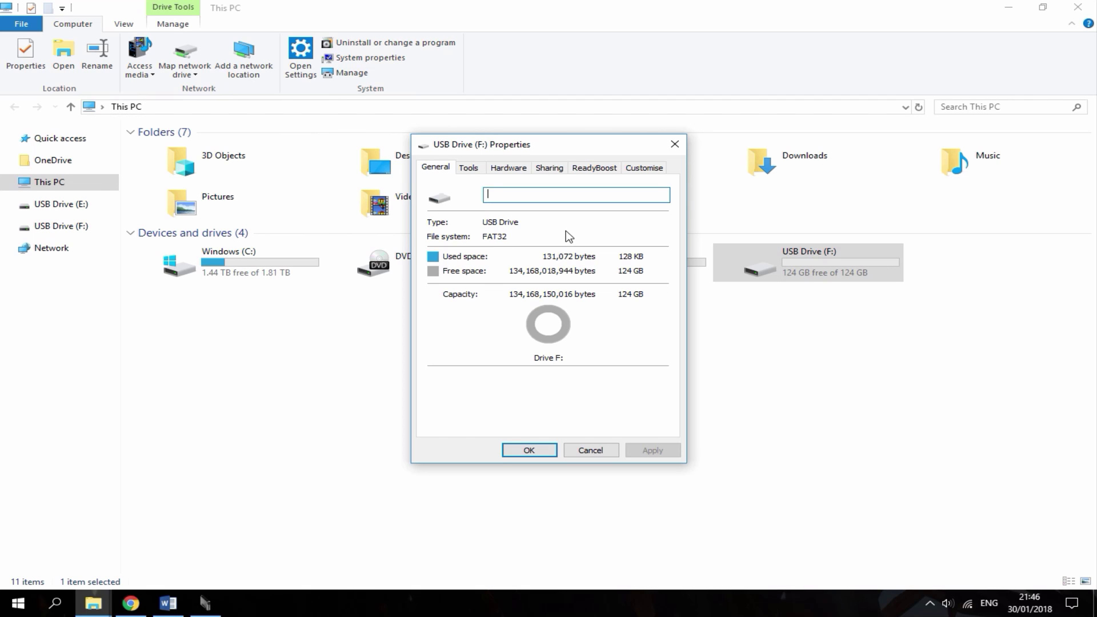
click(528, 452)
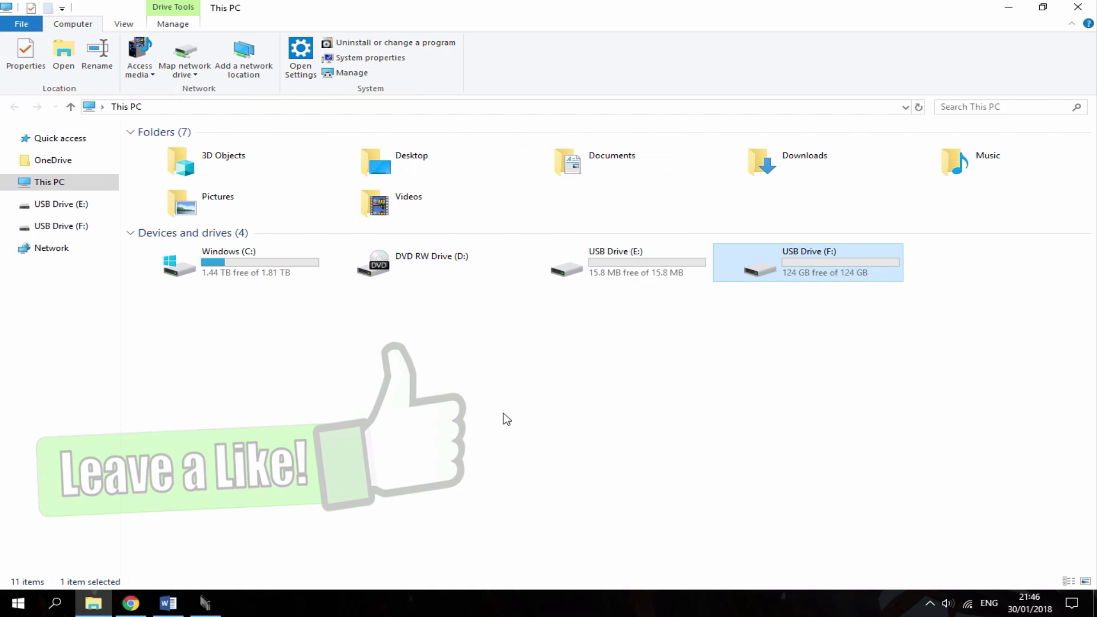